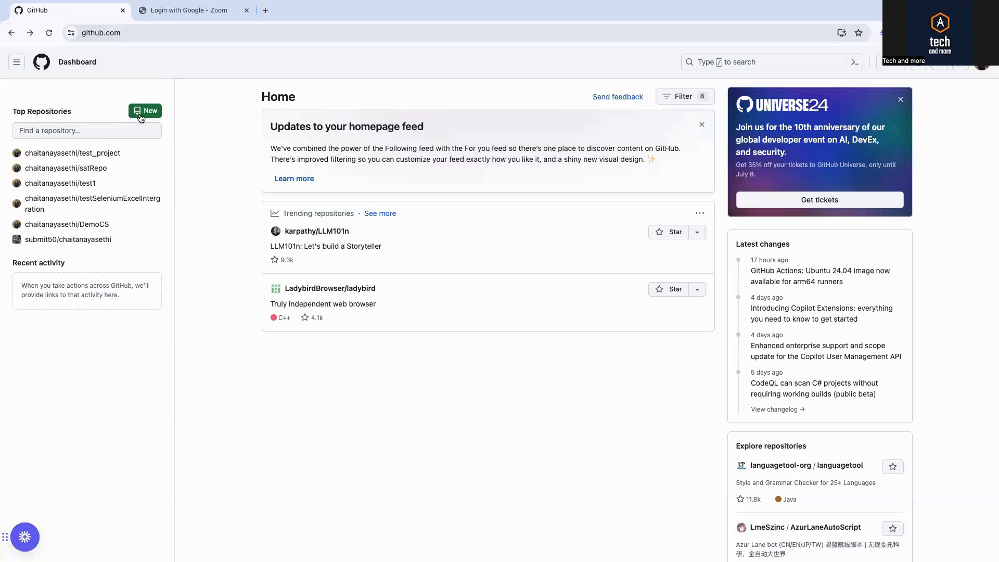
# - Start creating a new GitHub repository and name it tamRepo100
pyautogui.click(139, 115)
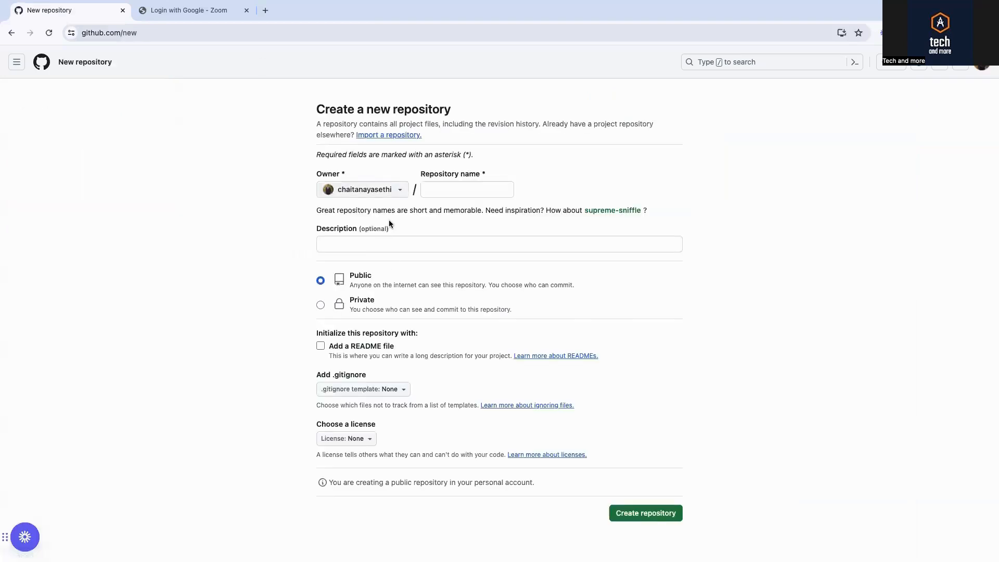
pyautogui.scroll(-3, 393, 266)
pyautogui.scroll(3, 394, 265)
pyautogui.click(444, 192)
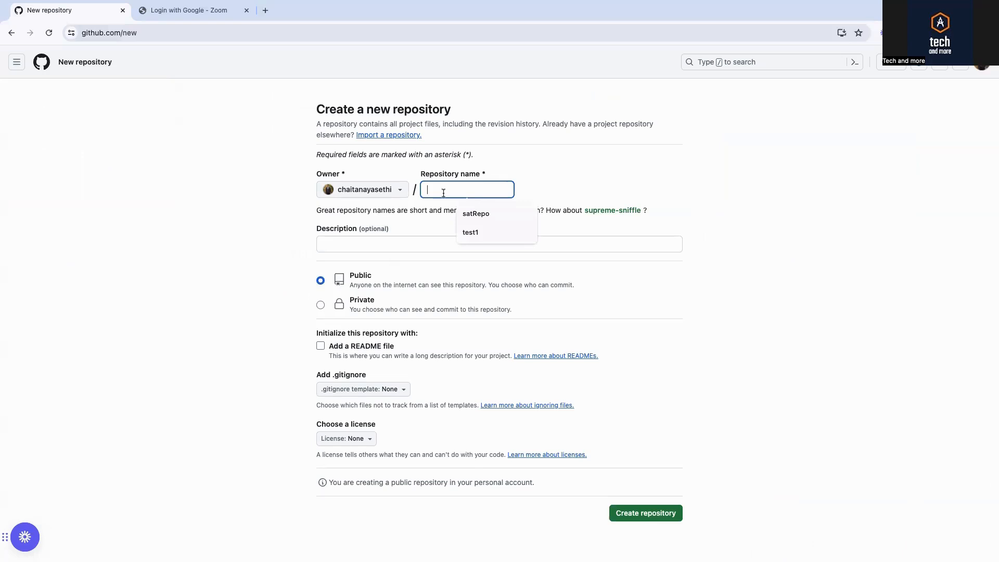
pyautogui.write('tamRepo')
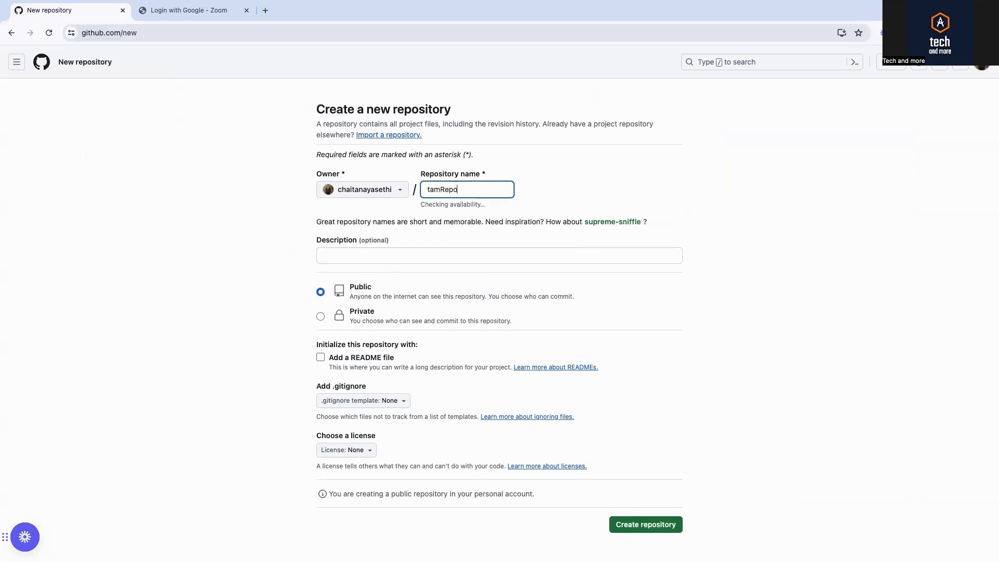
pyautogui.write('100')
pyautogui.press('super+a')
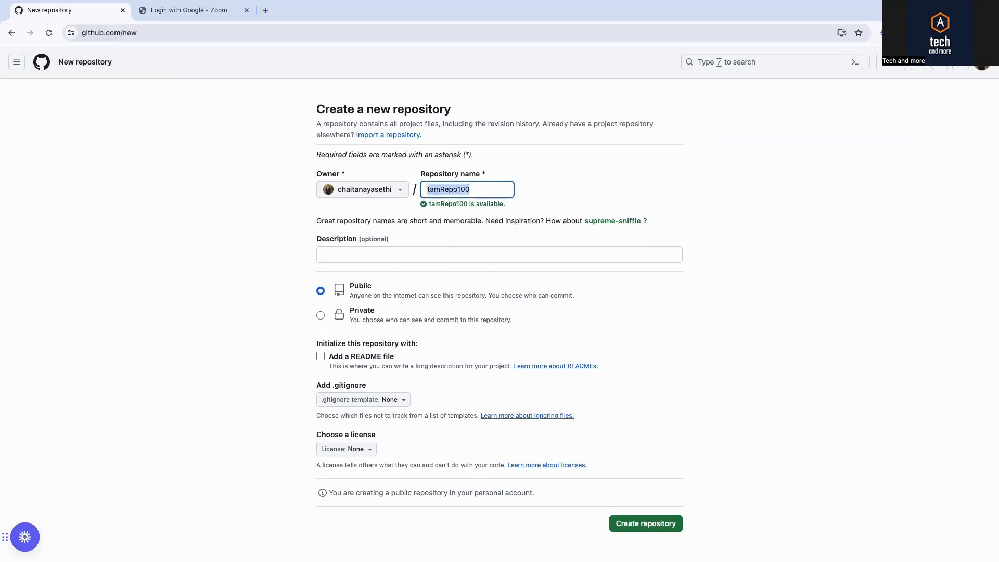
# - Include a README file and create the public repository without a .gitignore template or license
pyautogui.scroll(-1, 343, 271)
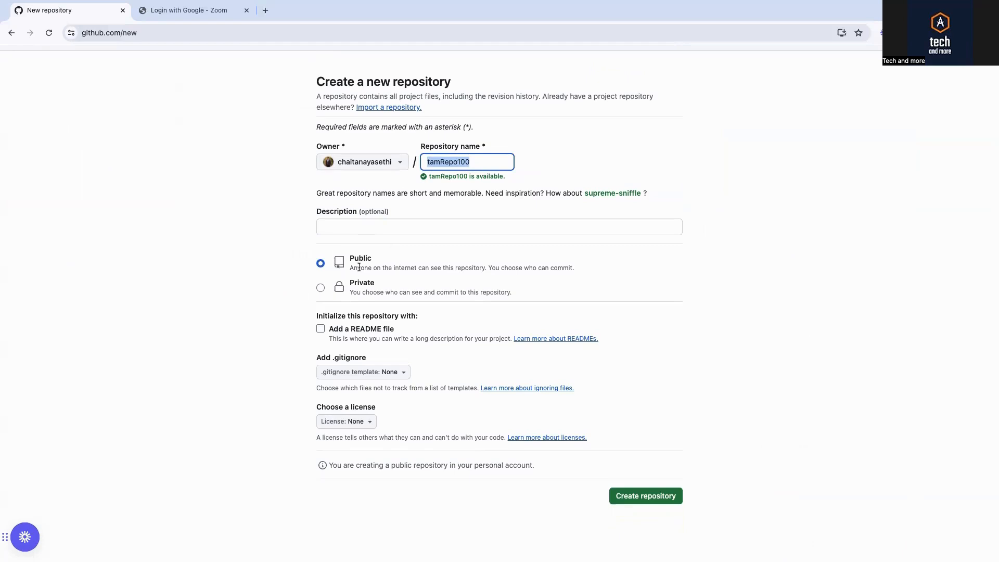
pyautogui.click(321, 330)
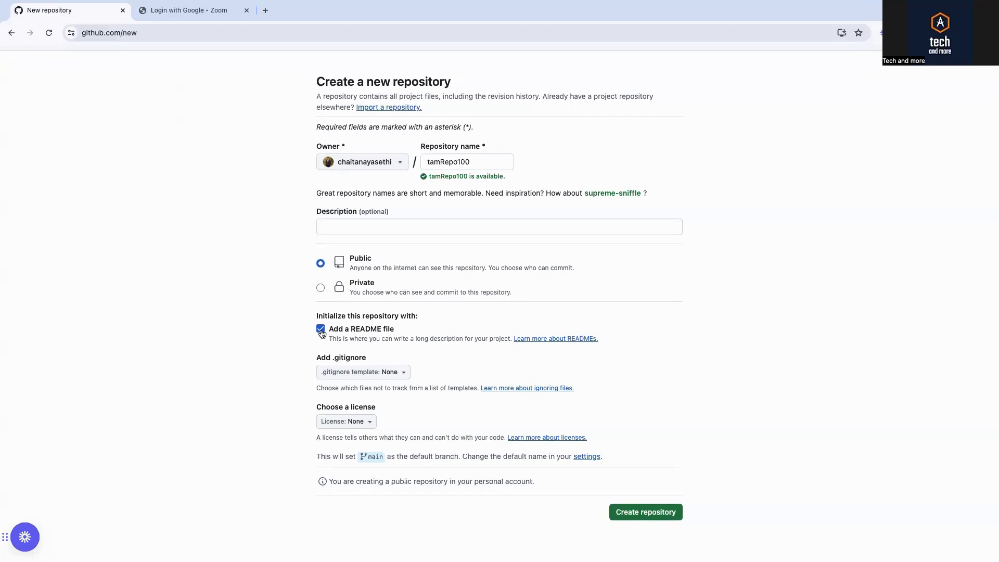
pyautogui.scroll(-1, 389, 336)
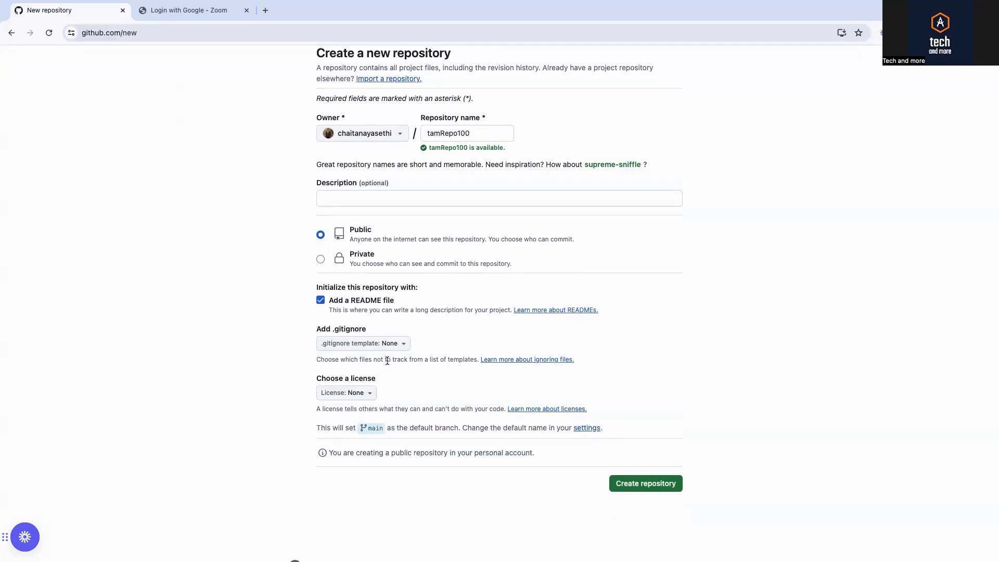
pyautogui.scroll(-1, 387, 360)
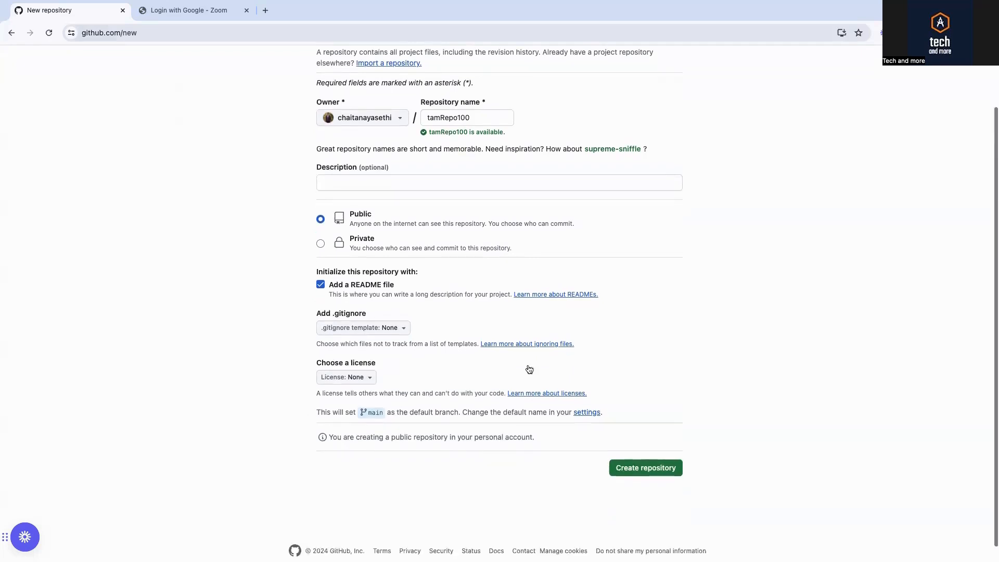
pyautogui.click(625, 470)
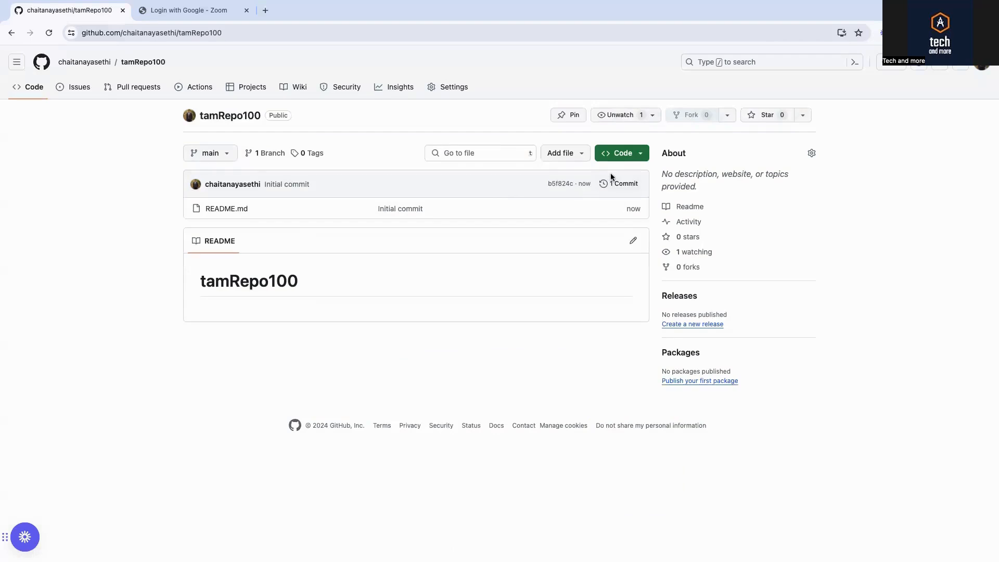
# - Copy the HTTPS clone URL of tamRepo100 and enter it as the source URL of a new clone in Sourcetree
pyautogui.click(642, 156)
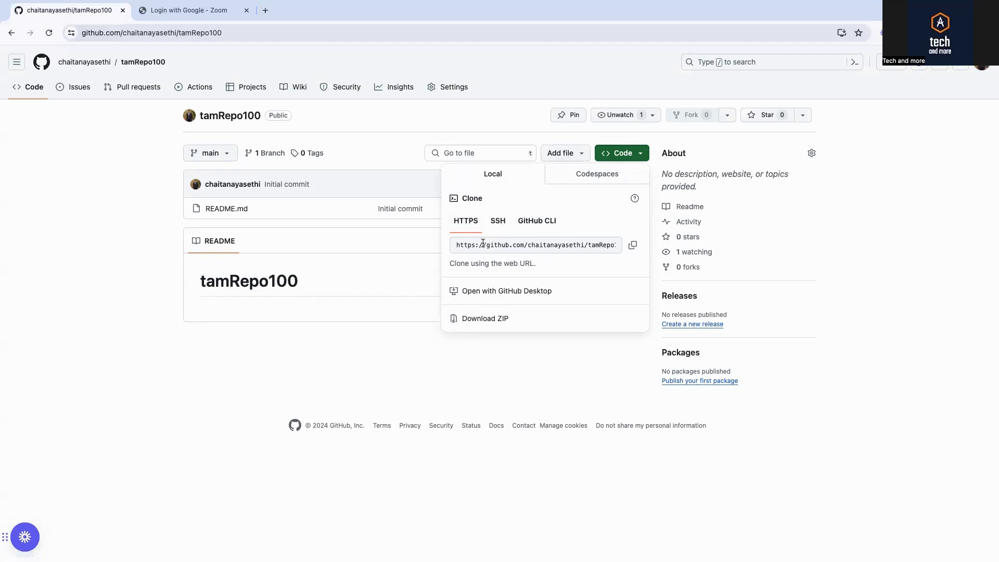
pyautogui.click(631, 245)
pyautogui.moveTo(308, 561)
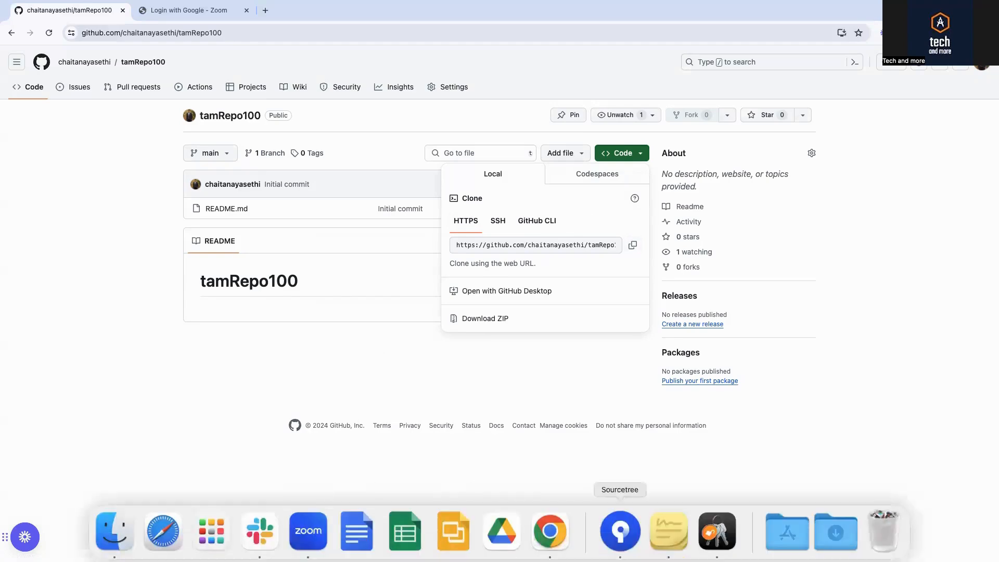
pyautogui.click(614, 544)
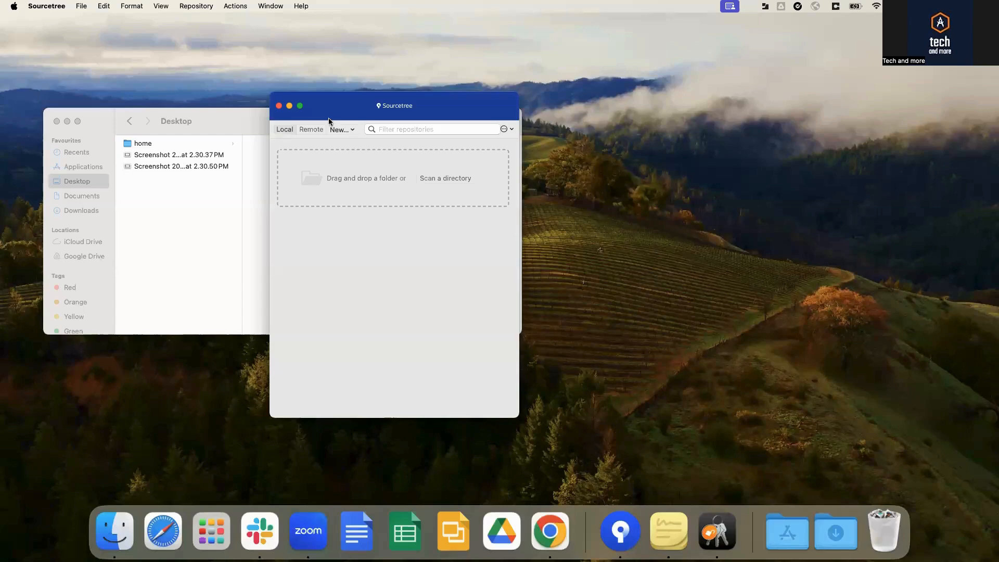
pyautogui.click(351, 130)
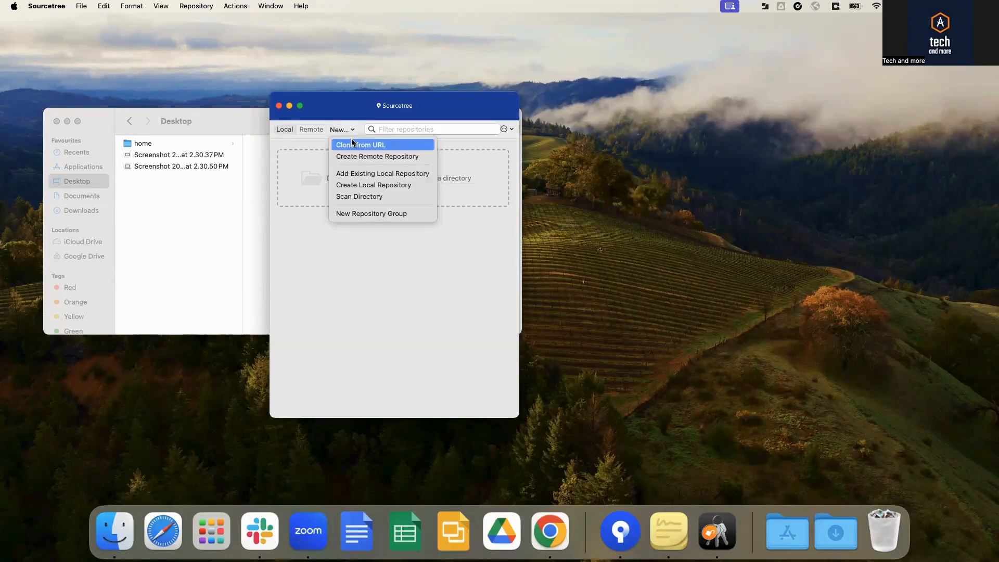
pyautogui.click(353, 145)
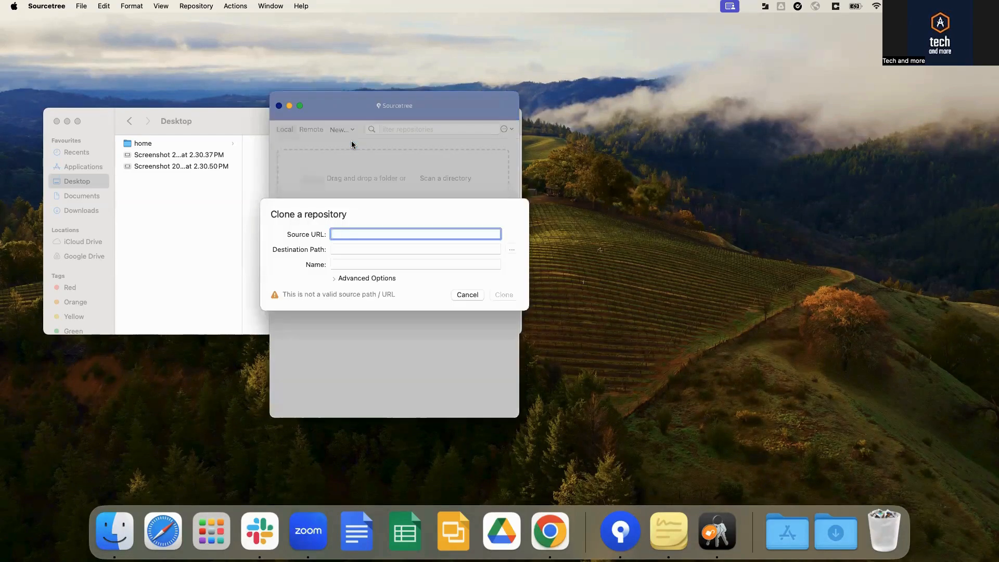
pyautogui.press('super+v')
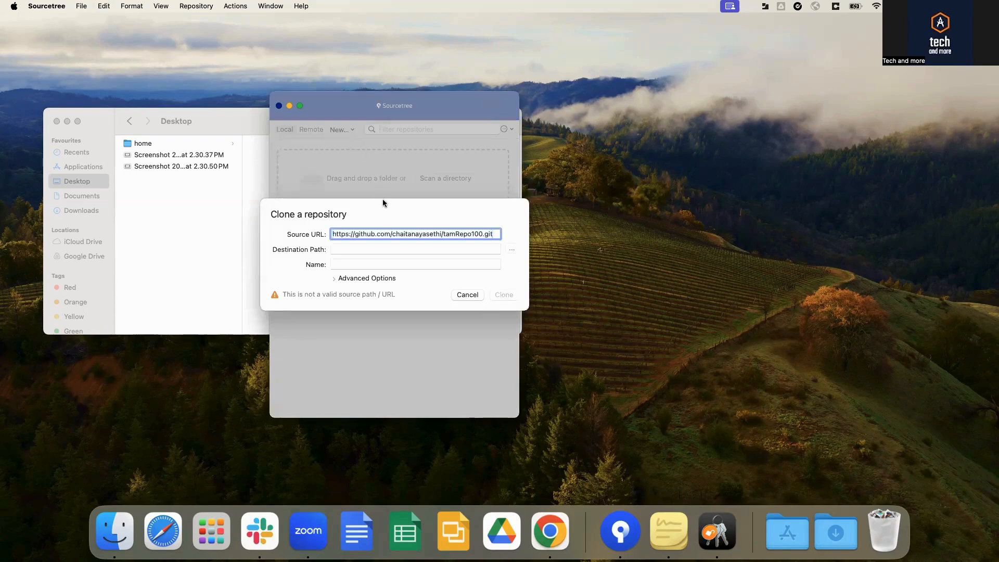
pyautogui.press('Tab')
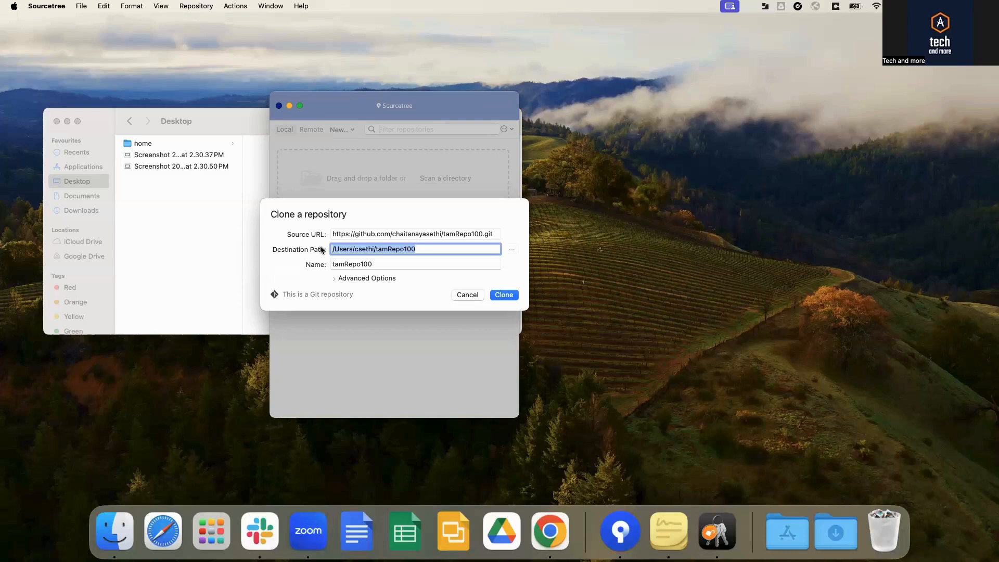
# - Set the checkout branch to main in the advanced clone options and clone the repository
pyautogui.click(335, 279)
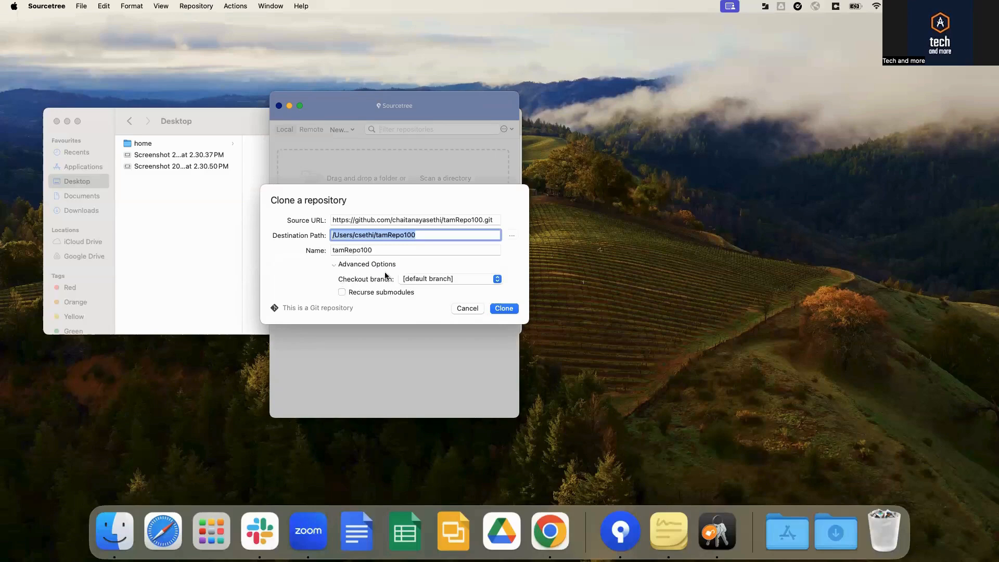
pyautogui.click(415, 278)
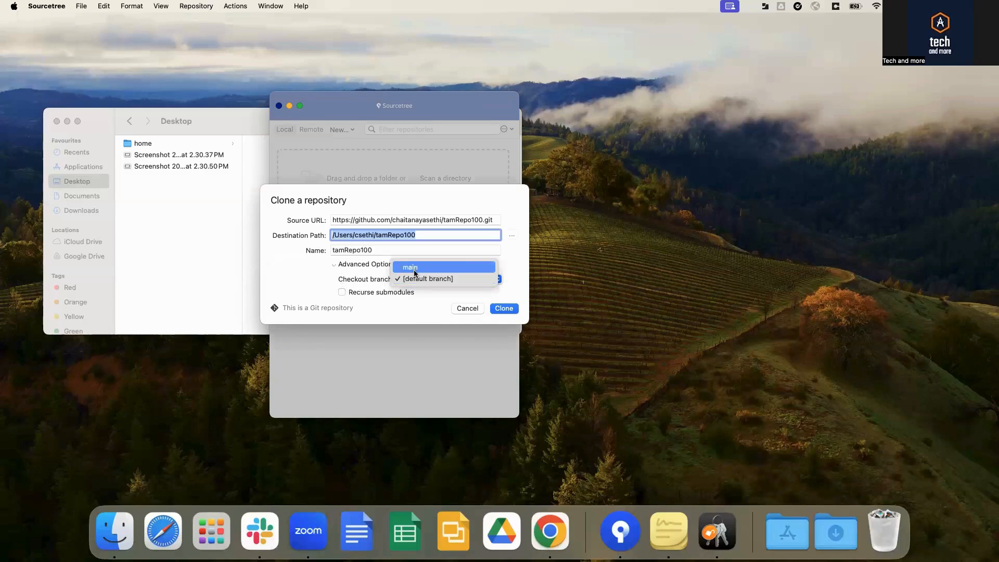
pyautogui.click(414, 269)
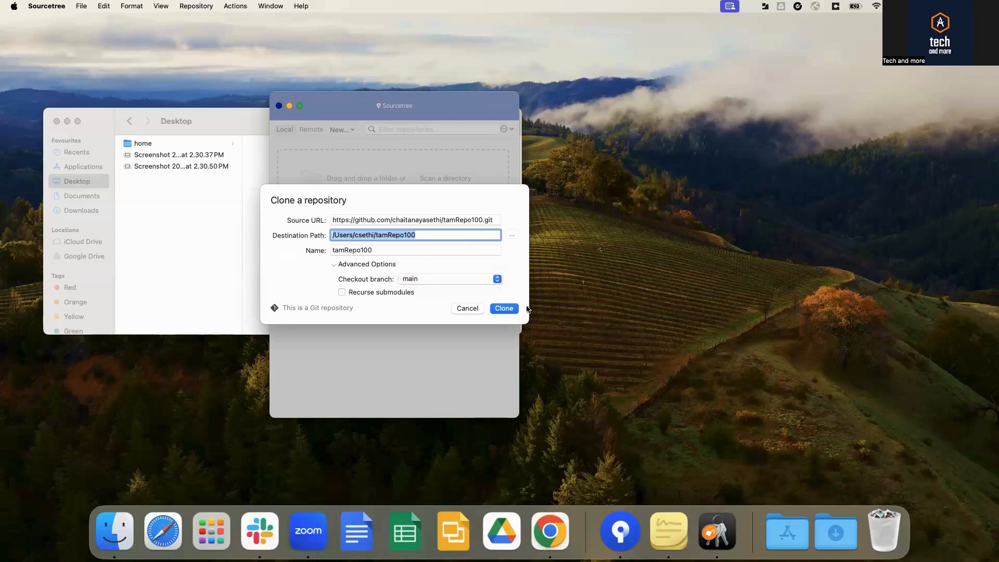
pyautogui.click(511, 311)
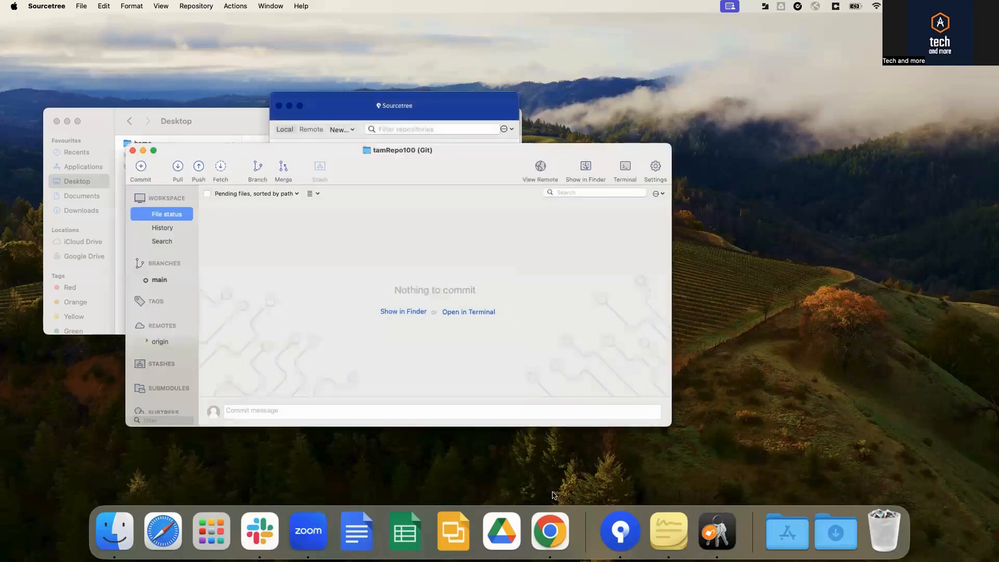
# - Locate the cloned tamRepo100 folder in the home directory in Finder and compare its contents with the repository page on GitHub
pyautogui.click(552, 544)
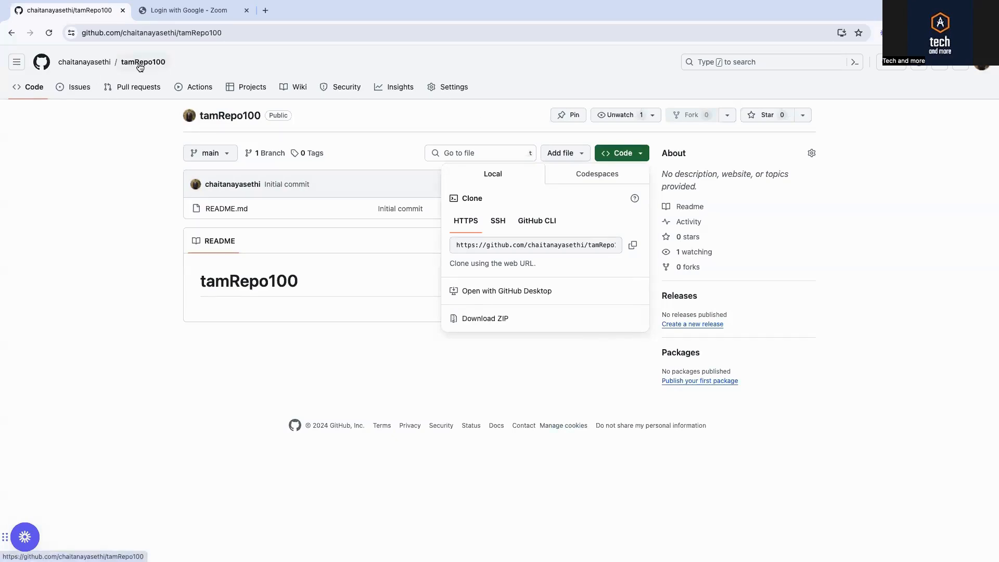
pyautogui.moveTo(195, 561)
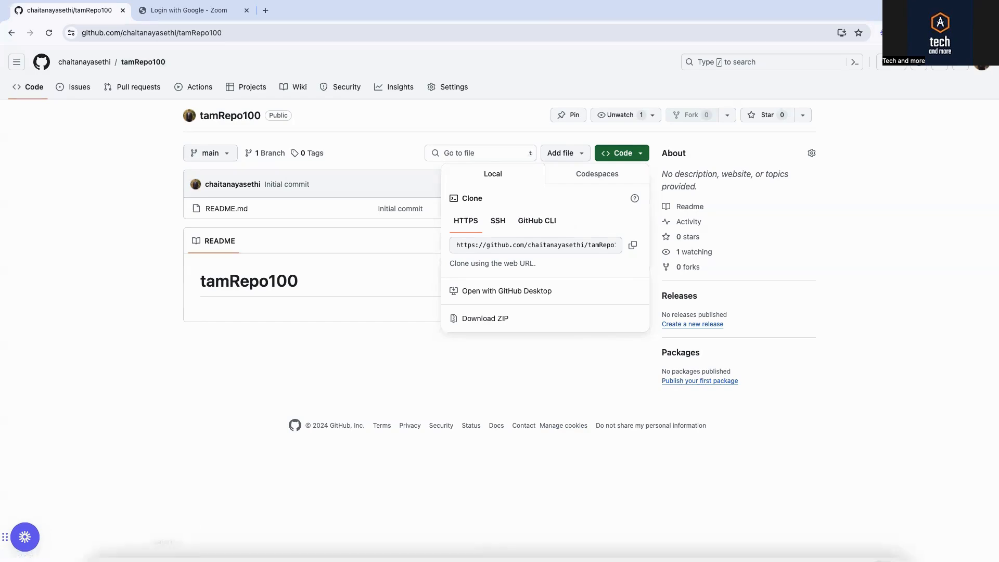
pyautogui.click(111, 539)
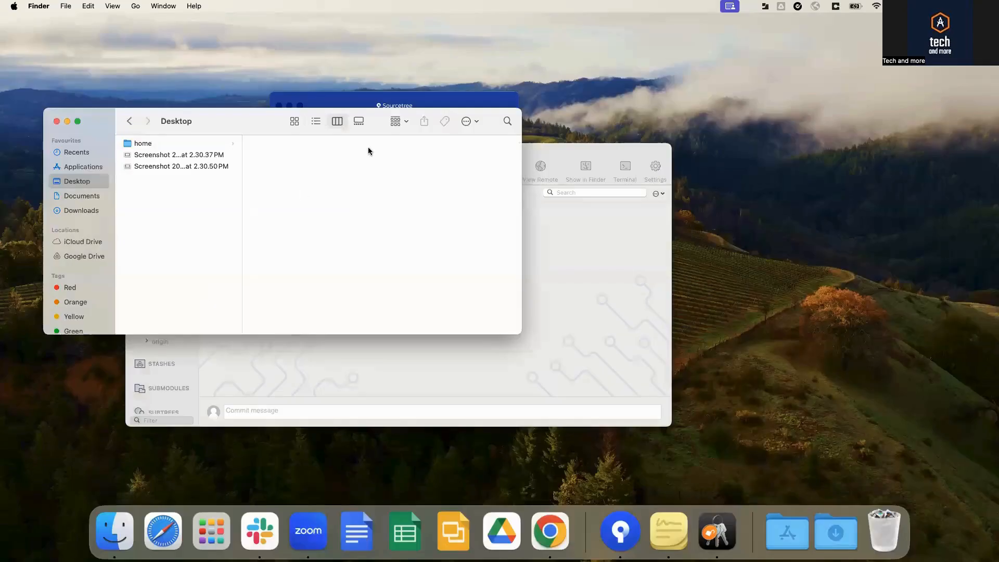
pyautogui.click(607, 241)
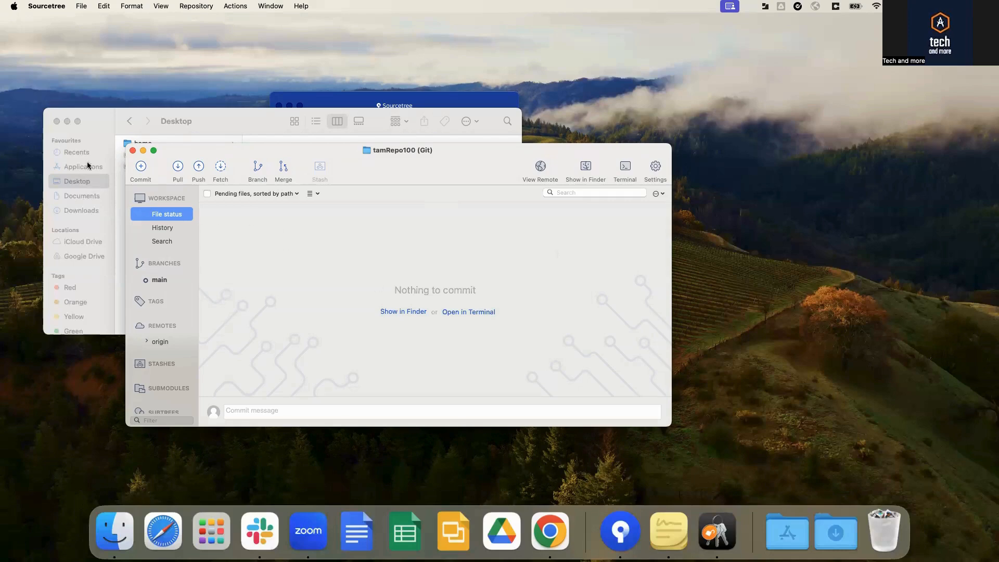
pyautogui.click(89, 182)
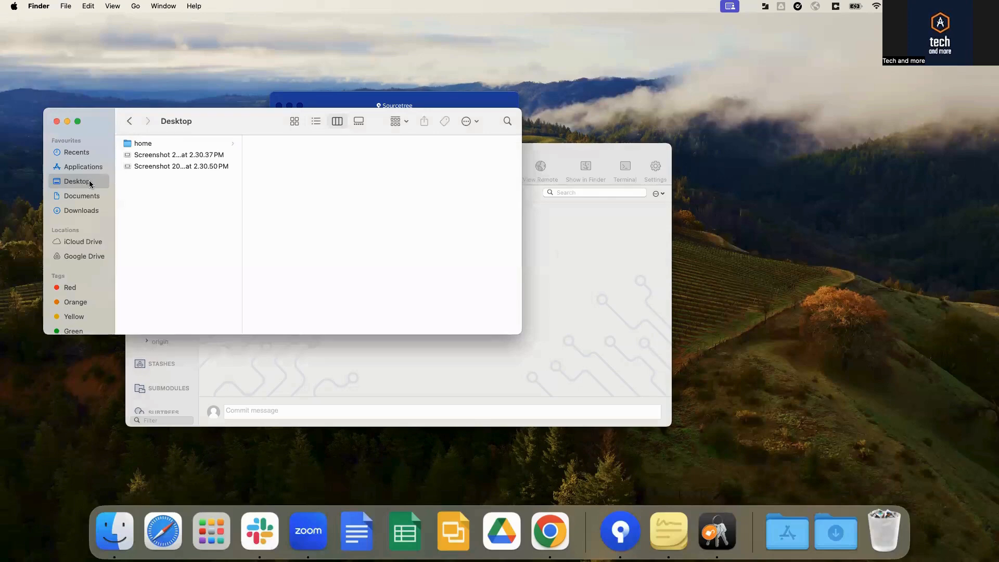
pyautogui.click(82, 167)
pyautogui.click(85, 182)
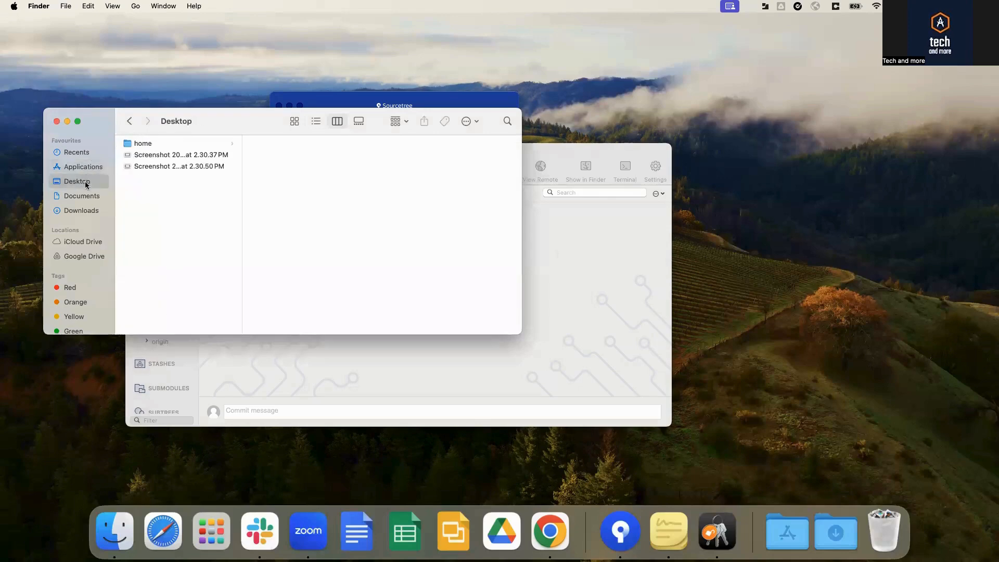
pyautogui.press('super+shift+h')
pyautogui.scroll(-5, 451, 263)
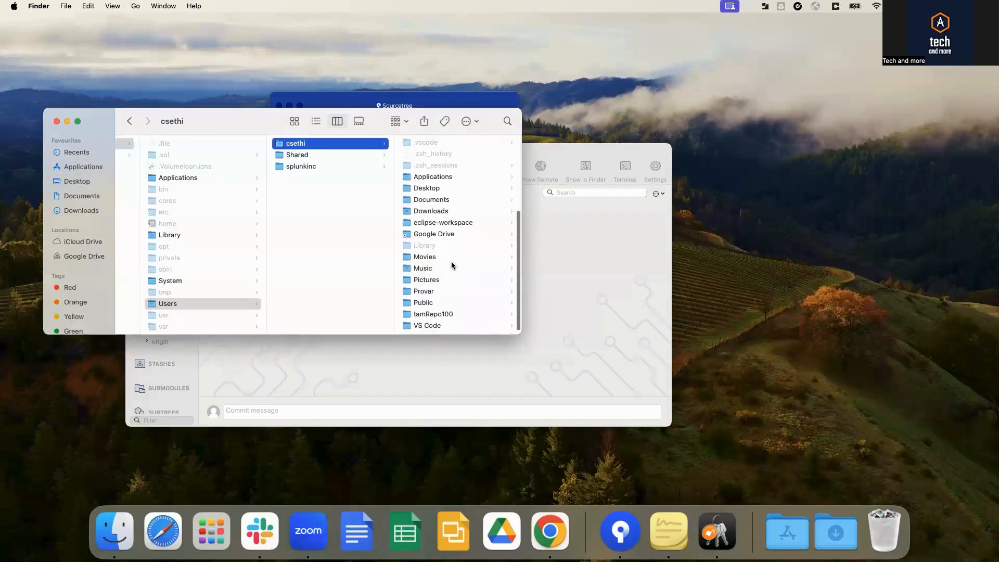
pyautogui.click(434, 313)
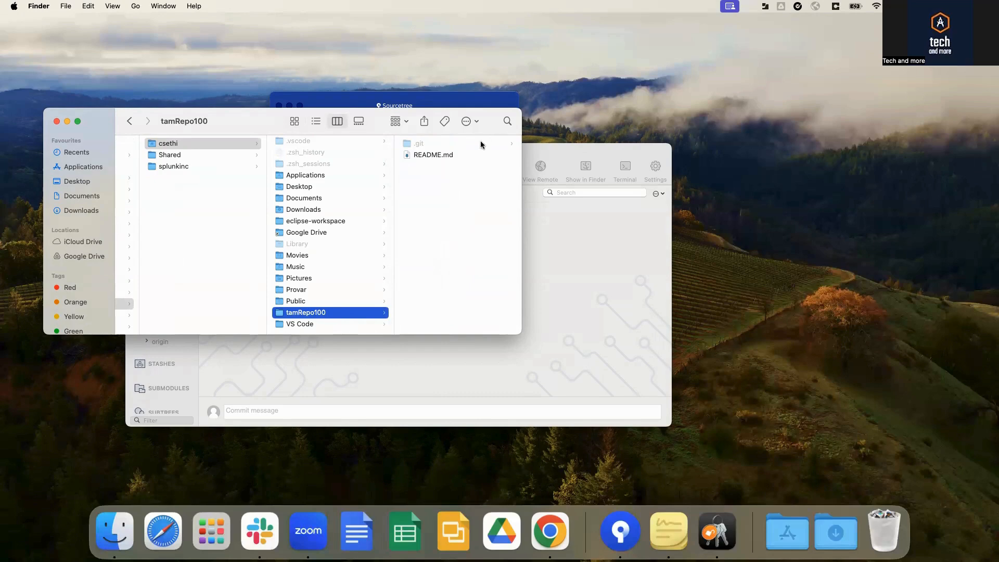
pyautogui.click(550, 536)
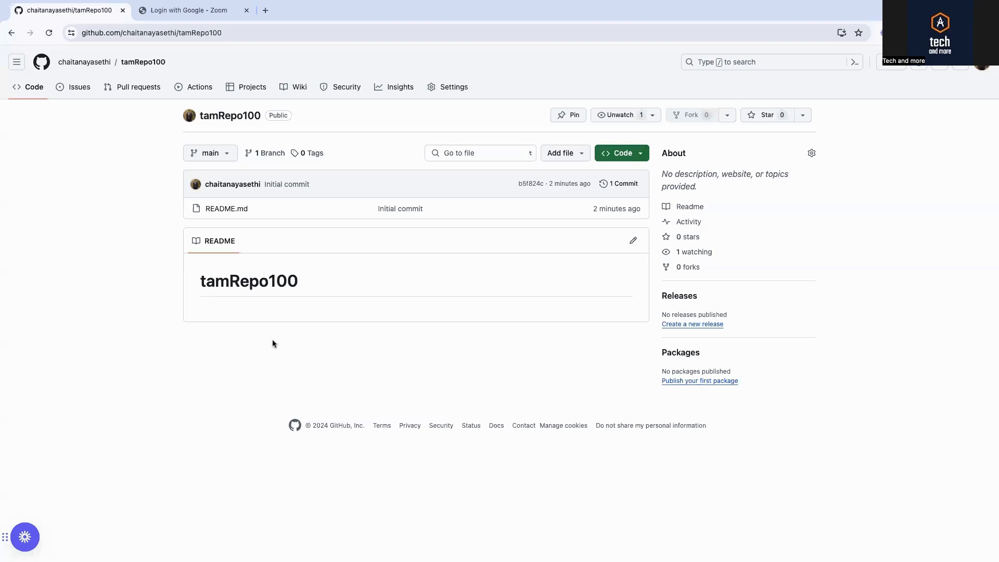
pyautogui.hotkey('ctrl', 'Left')
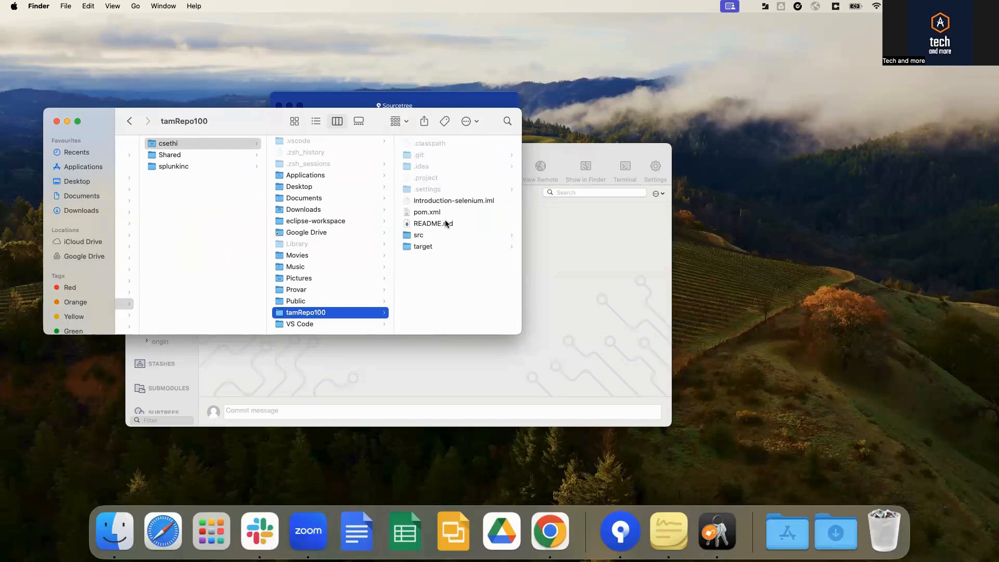
# - Switch to Sourcetree, review the pending files of tamRepo100 and show its window in full screen
pyautogui.click(526, 155)
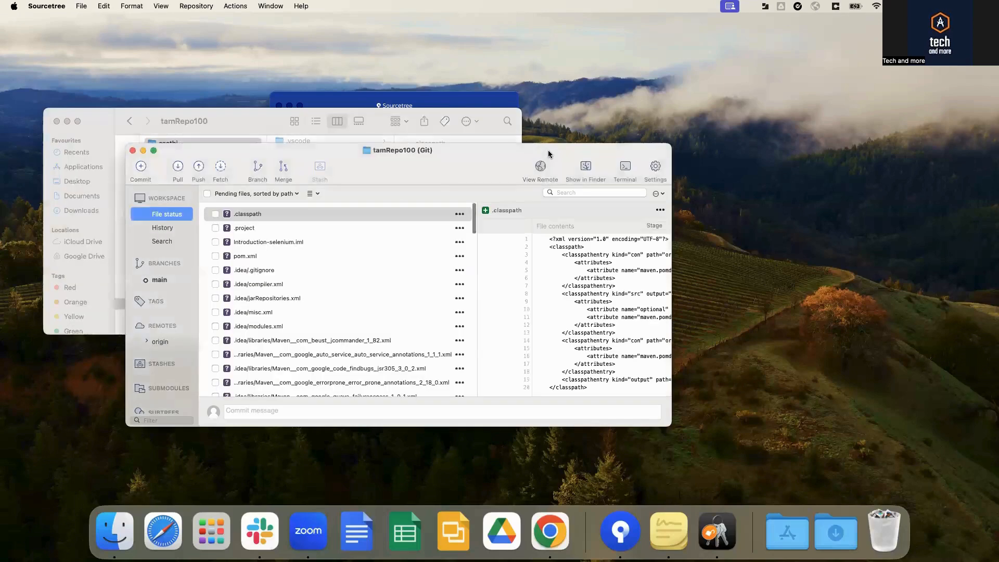
pyautogui.scroll(-15, 235, 287)
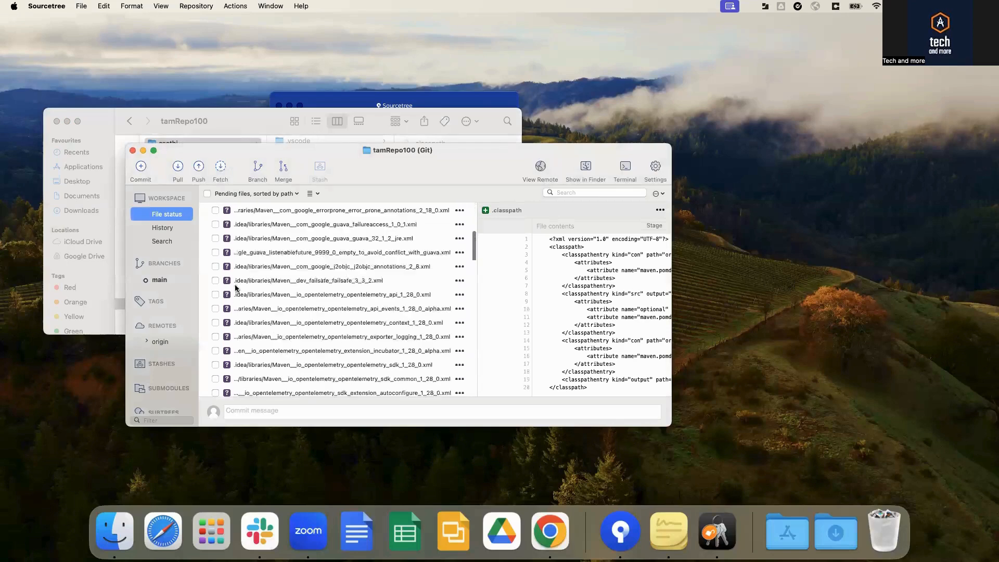
pyautogui.scroll(15, 236, 287)
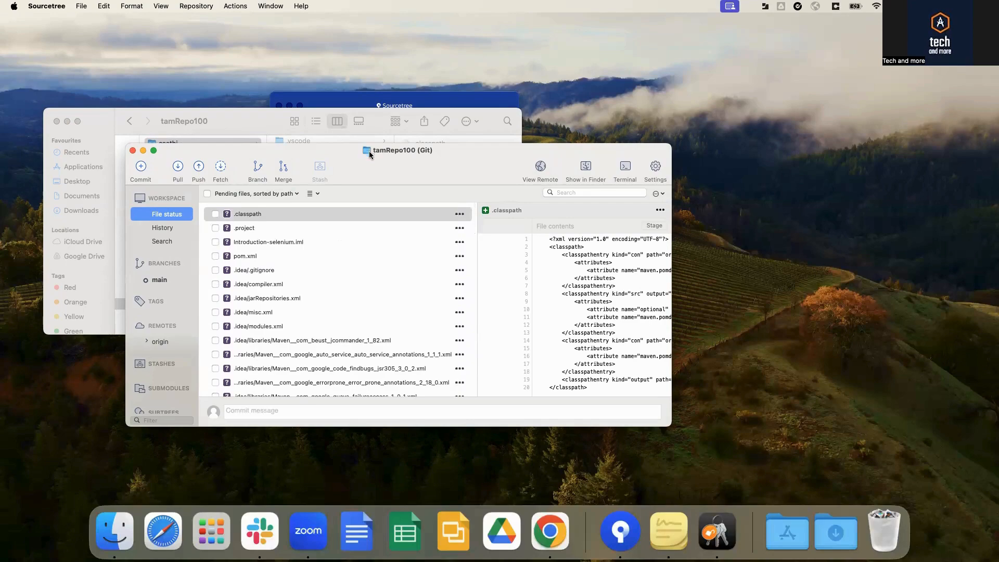
pyautogui.scroll(-10, 312, 342)
pyautogui.scroll(12, 312, 342)
pyautogui.moveTo(154, 151)
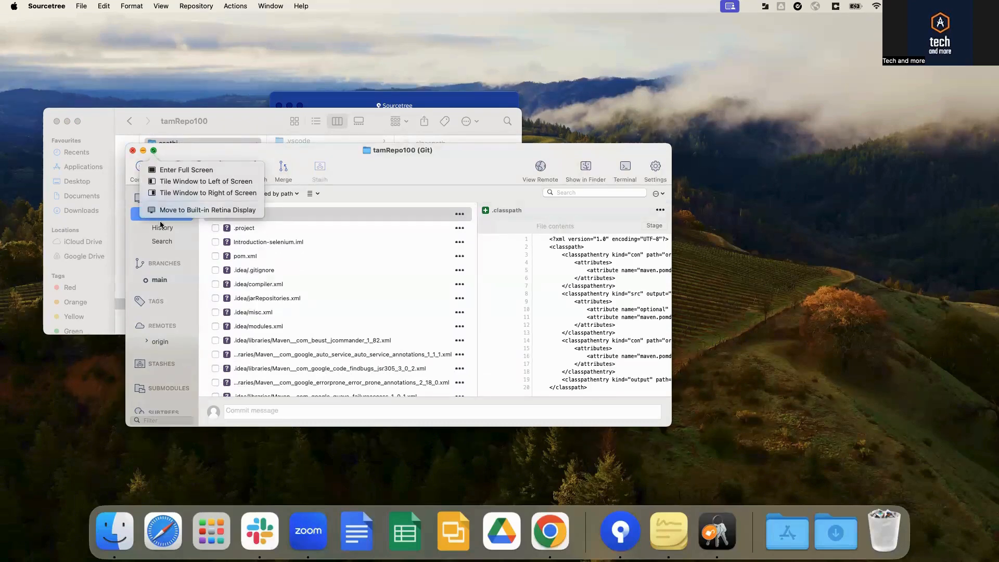
pyautogui.click(153, 150)
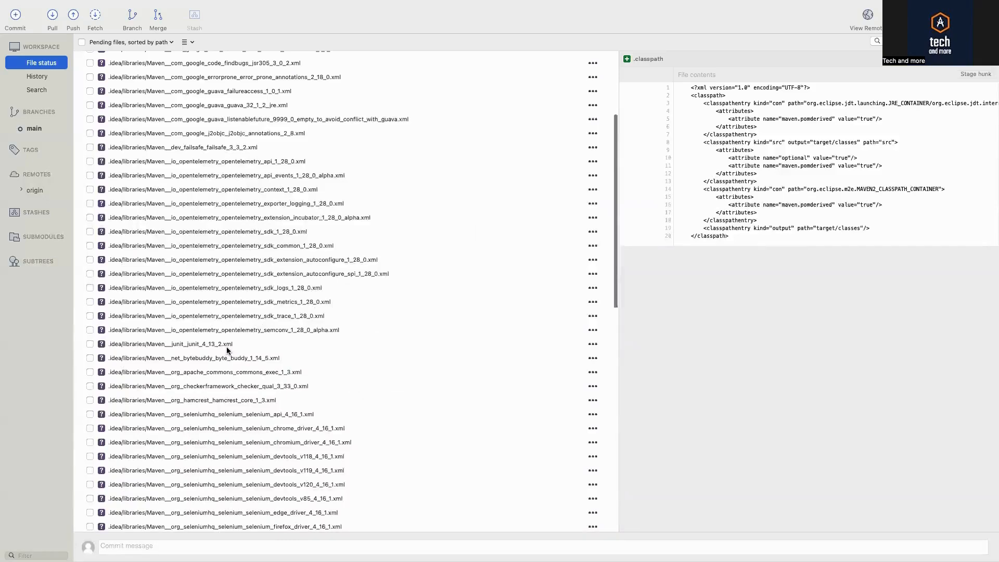
# - Review the list of pending files in tamRepo100 and stage all of them for commit
pyautogui.scroll(5, 226, 347)
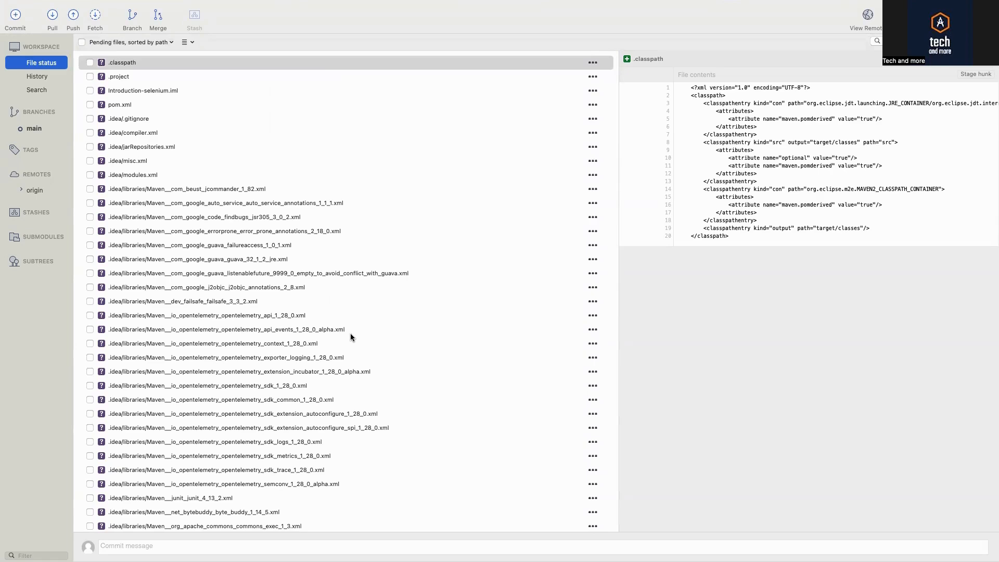
pyautogui.scroll(-20, 351, 336)
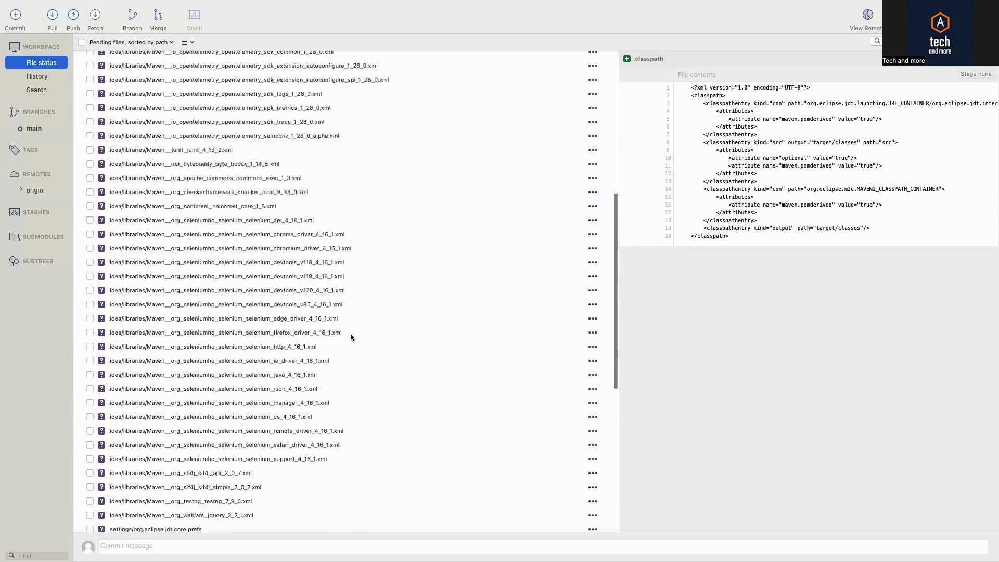
pyautogui.scroll(20, 351, 334)
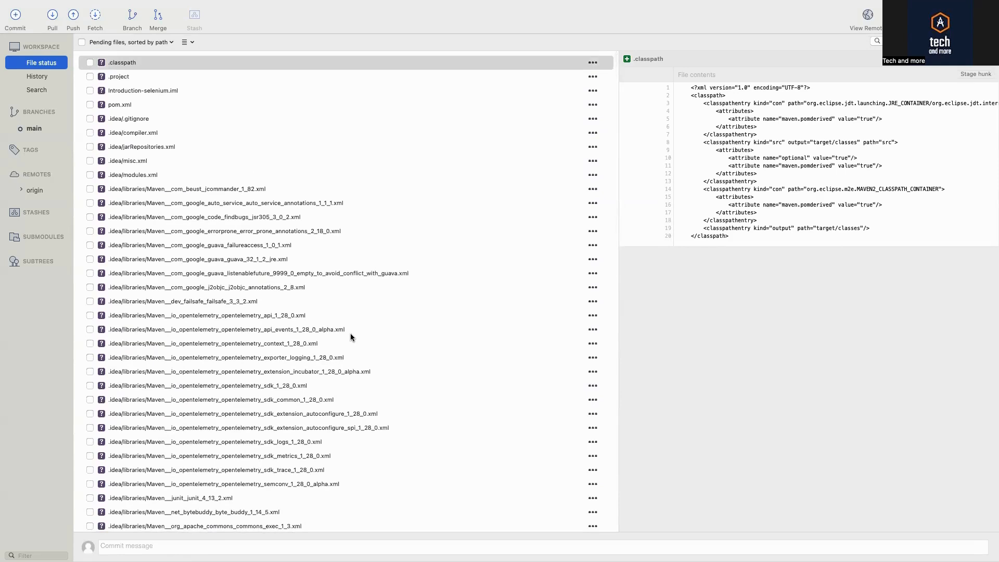
pyautogui.click(82, 42)
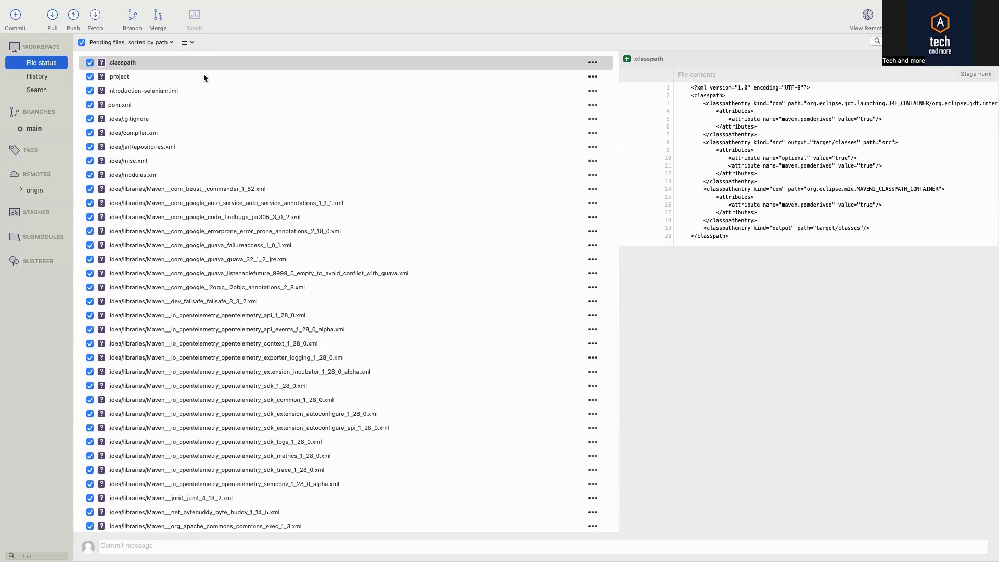
pyautogui.click(82, 42)
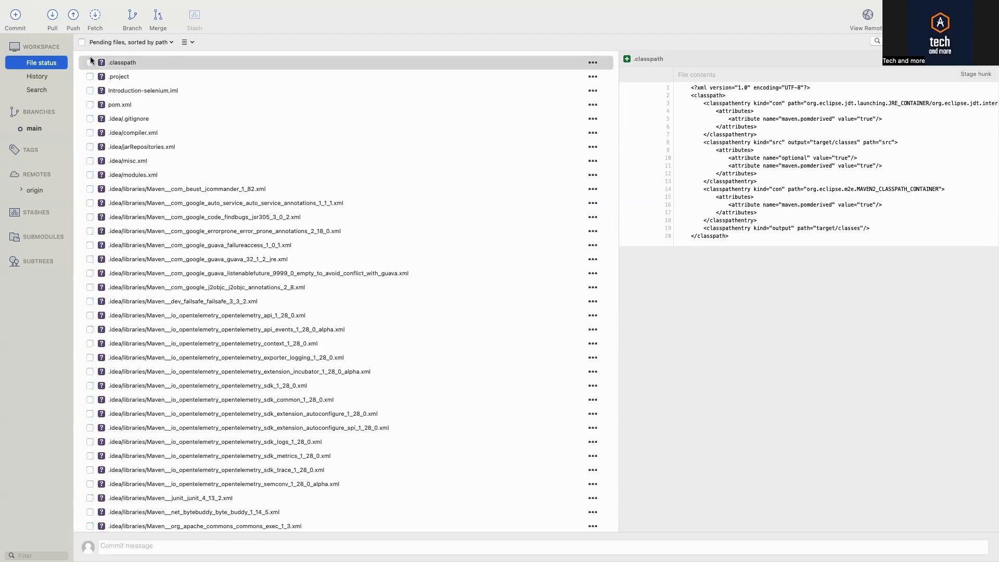
pyautogui.scroll(-5, 111, 391)
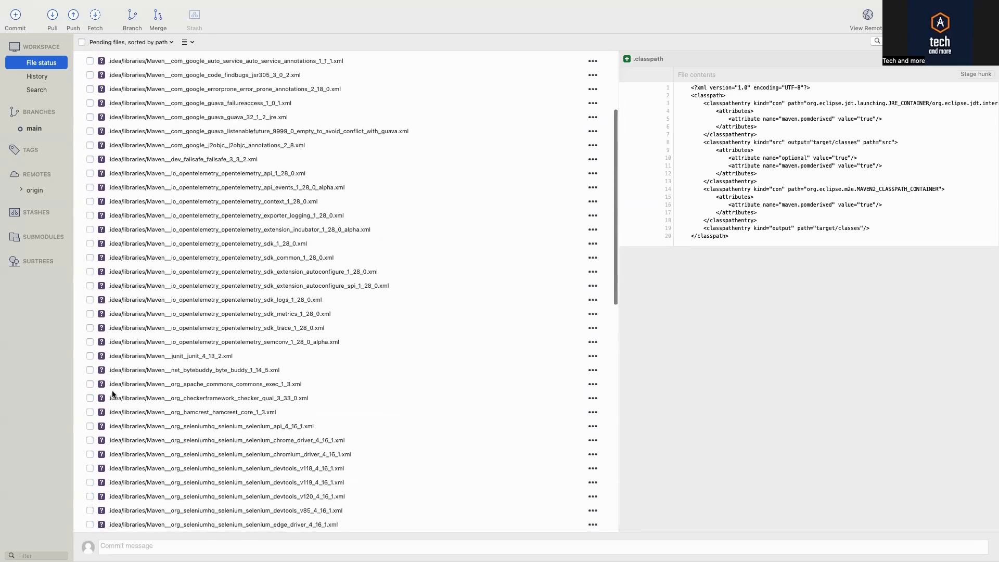
pyautogui.scroll(1, 111, 390)
pyautogui.scroll(3, 111, 390)
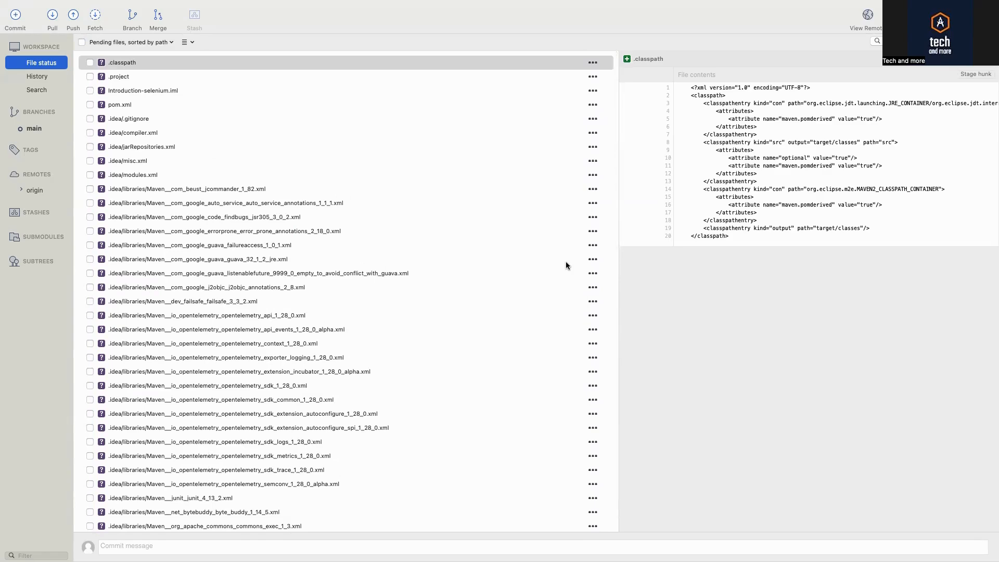
pyautogui.click(82, 42)
pyautogui.scroll(-10, 159, 354)
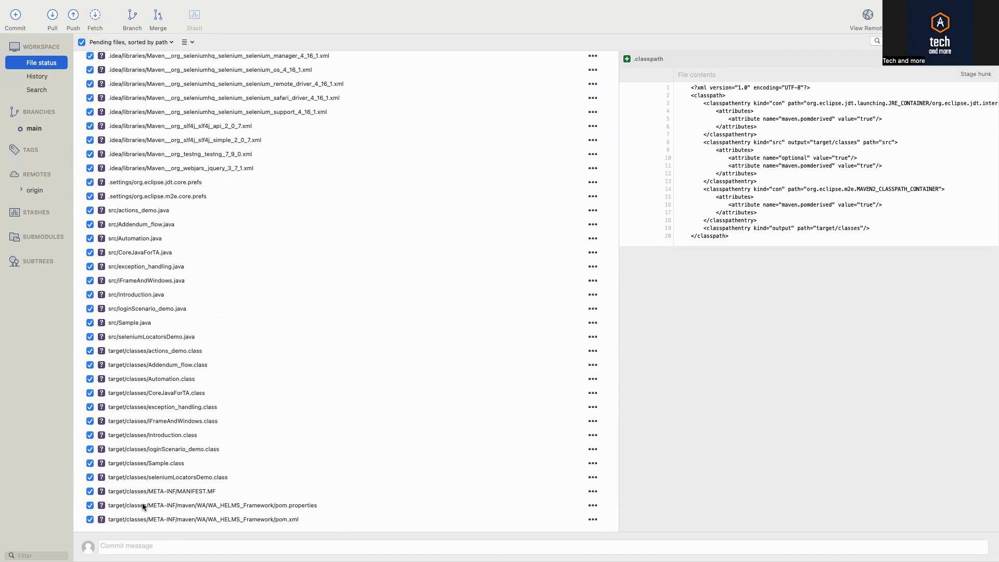
# - Enter "First push as on 25 June 2024" as the commit message
pyautogui.click(158, 547)
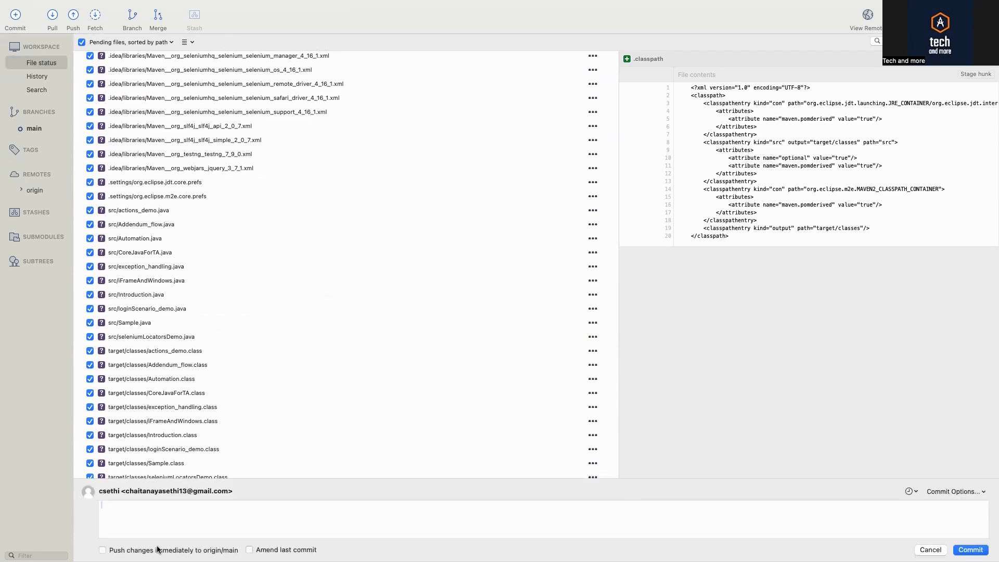
pyautogui.write('First push')
pyautogui.press('super+a')
pyautogui.click(171, 515)
pyautogui.write('as on 25 June 2024')
pyautogui.press('super+a')
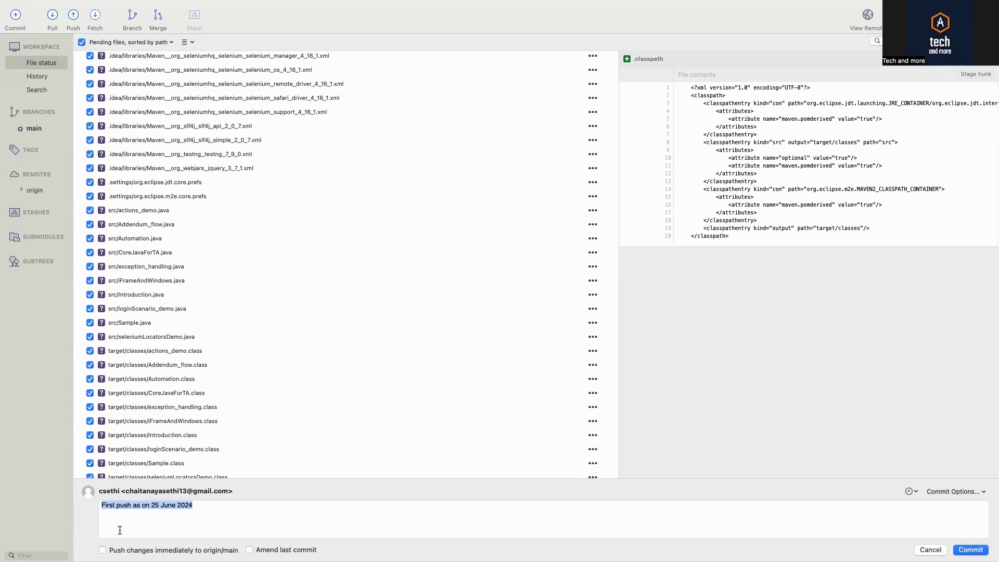
# - Commit the staged files with immediate push to origin/main enabled, and confirm adding them to version control
pyautogui.click(102, 550)
pyautogui.click(973, 548)
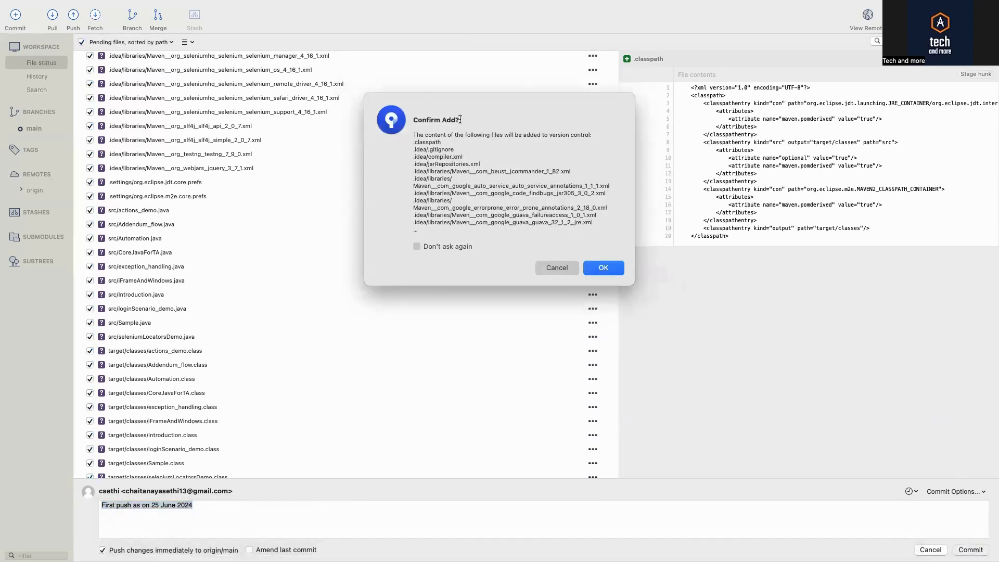
pyautogui.click(599, 269)
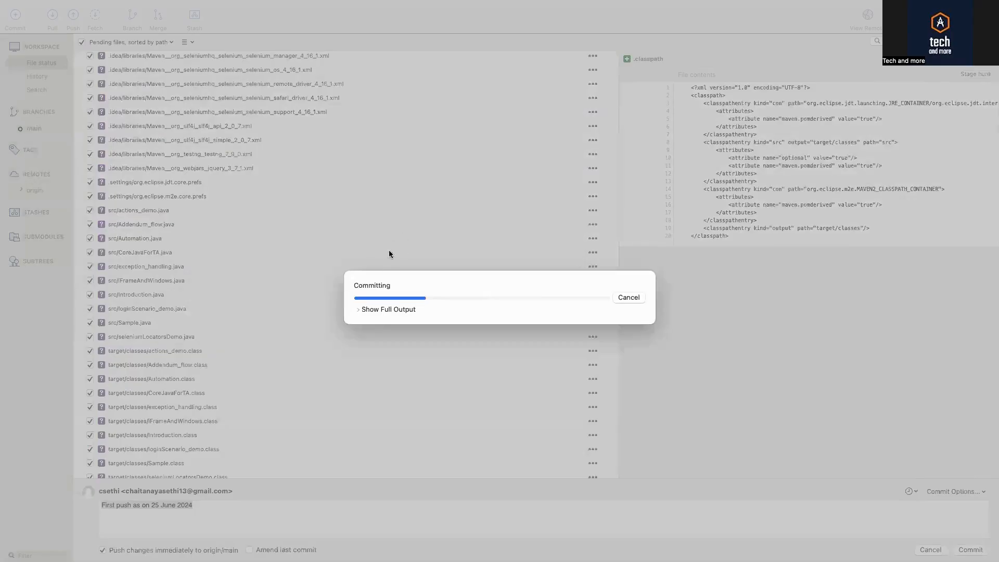
# - Show the full output of the running commit and examine the git add, commit and push commands
pyautogui.click(358, 308)
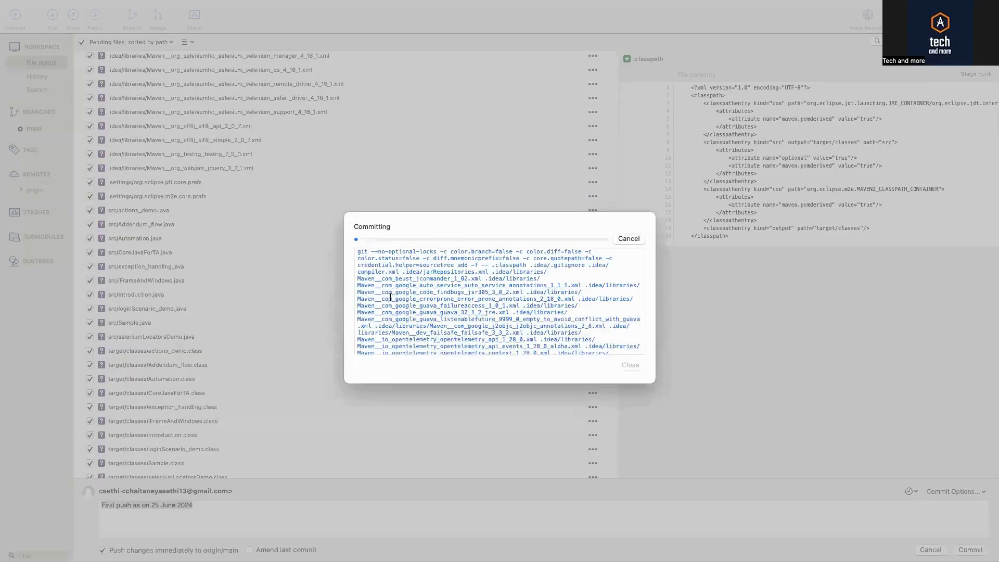
pyautogui.scroll(-5, 391, 298)
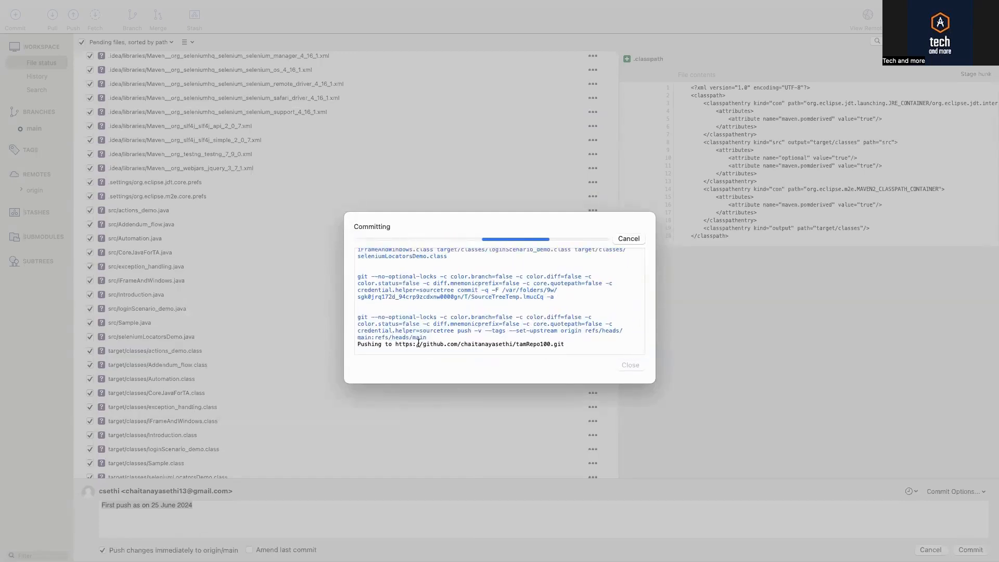
pyautogui.scroll(2, 471, 283)
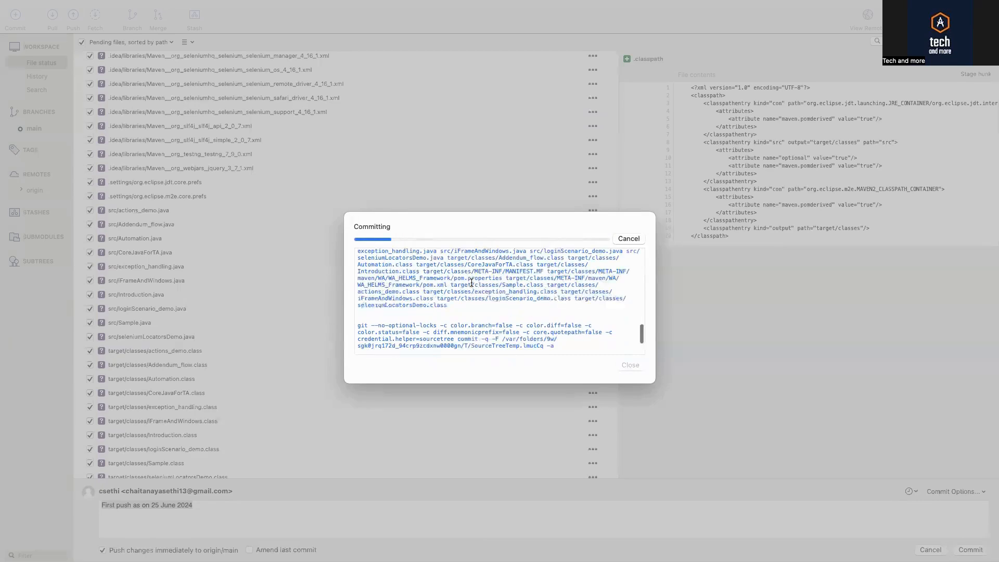
pyautogui.scroll(10, 471, 283)
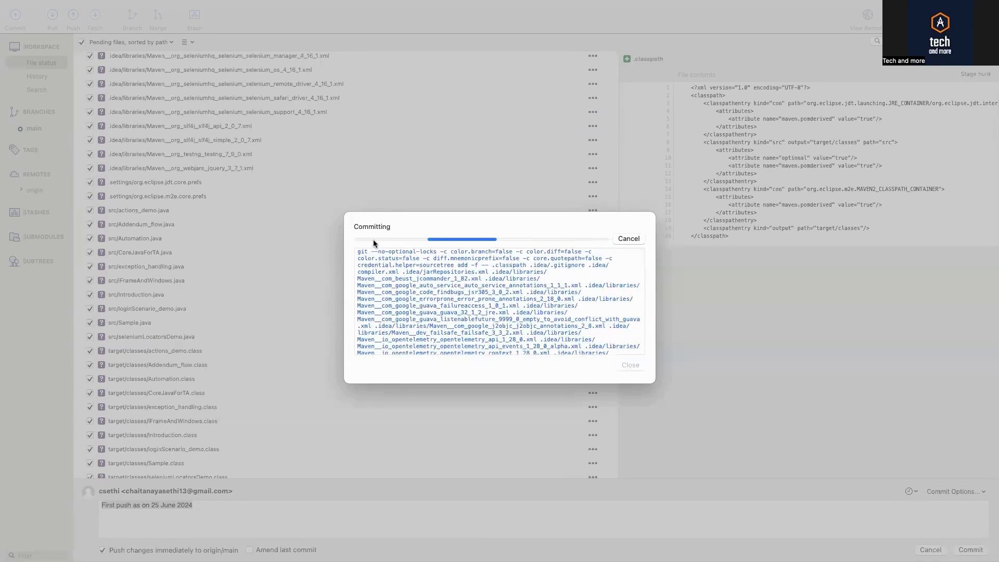
pyautogui.scroll(-5, 400, 317)
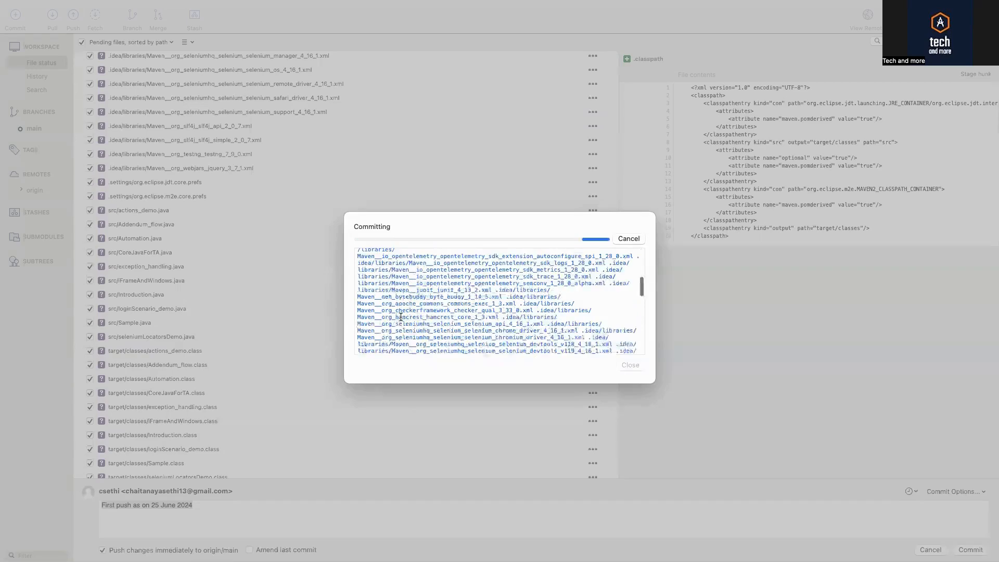
pyautogui.scroll(-8, 400, 316)
pyautogui.scroll(8, 400, 316)
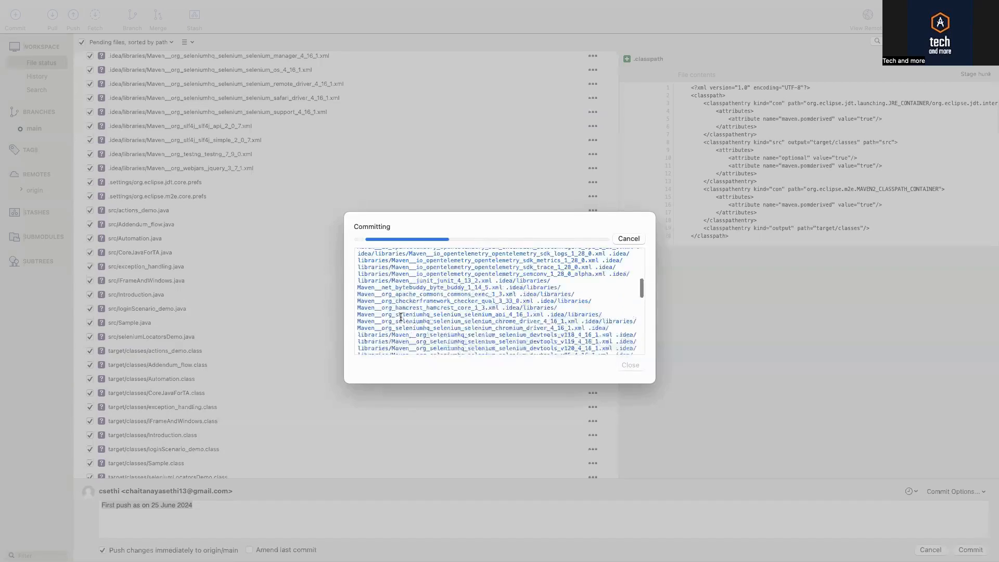
pyautogui.scroll(5, 400, 316)
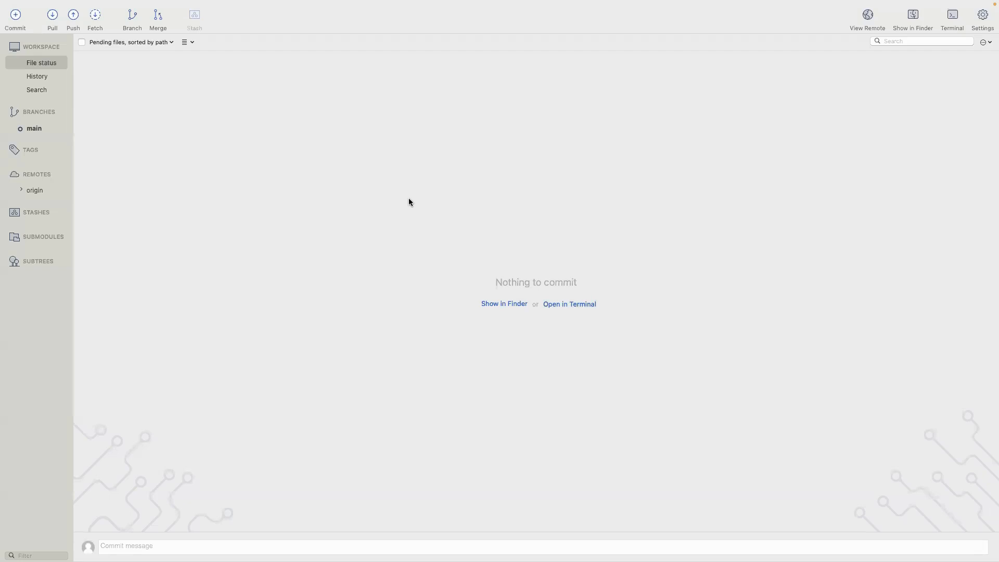
# - Switch to Google Chrome and check the pushed files on the tamRepo100 repository page on GitHub
pyautogui.moveTo(567, 524)
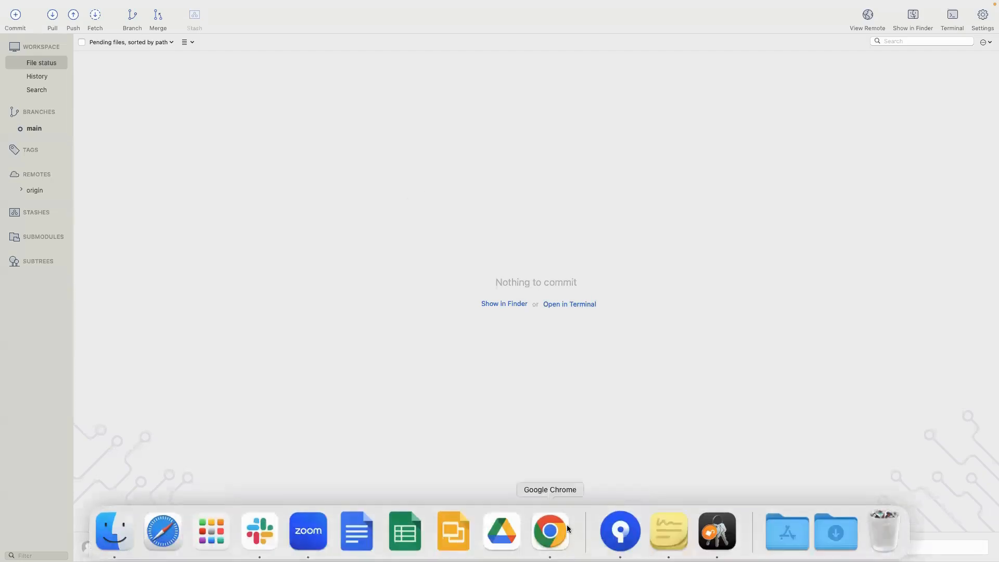
pyautogui.click(563, 525)
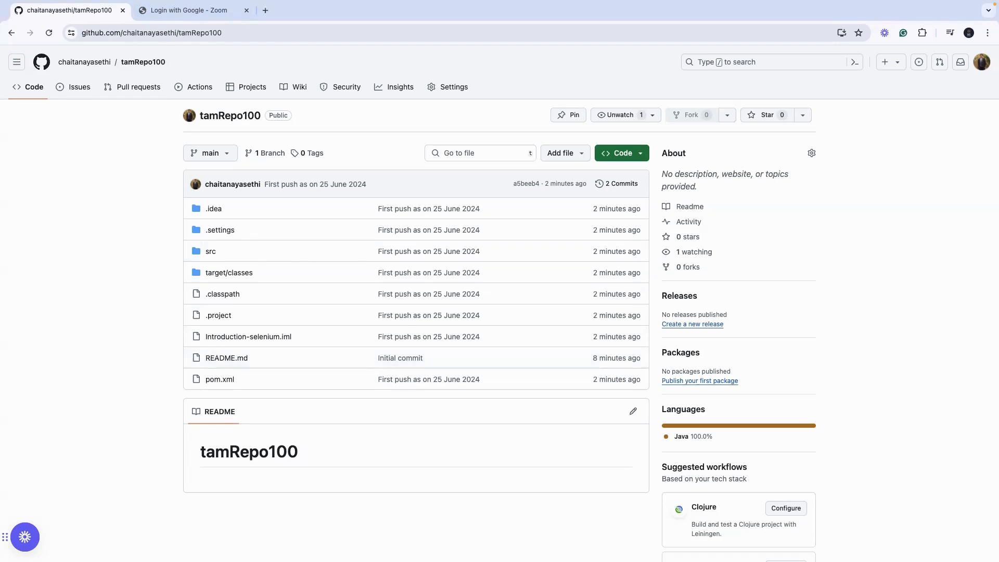
pyautogui.press('super+Tab')
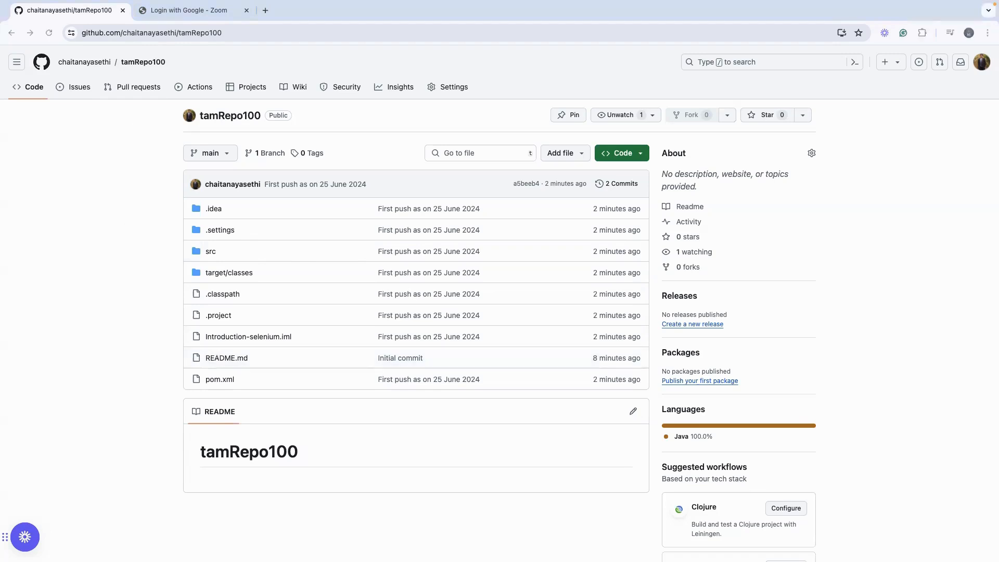